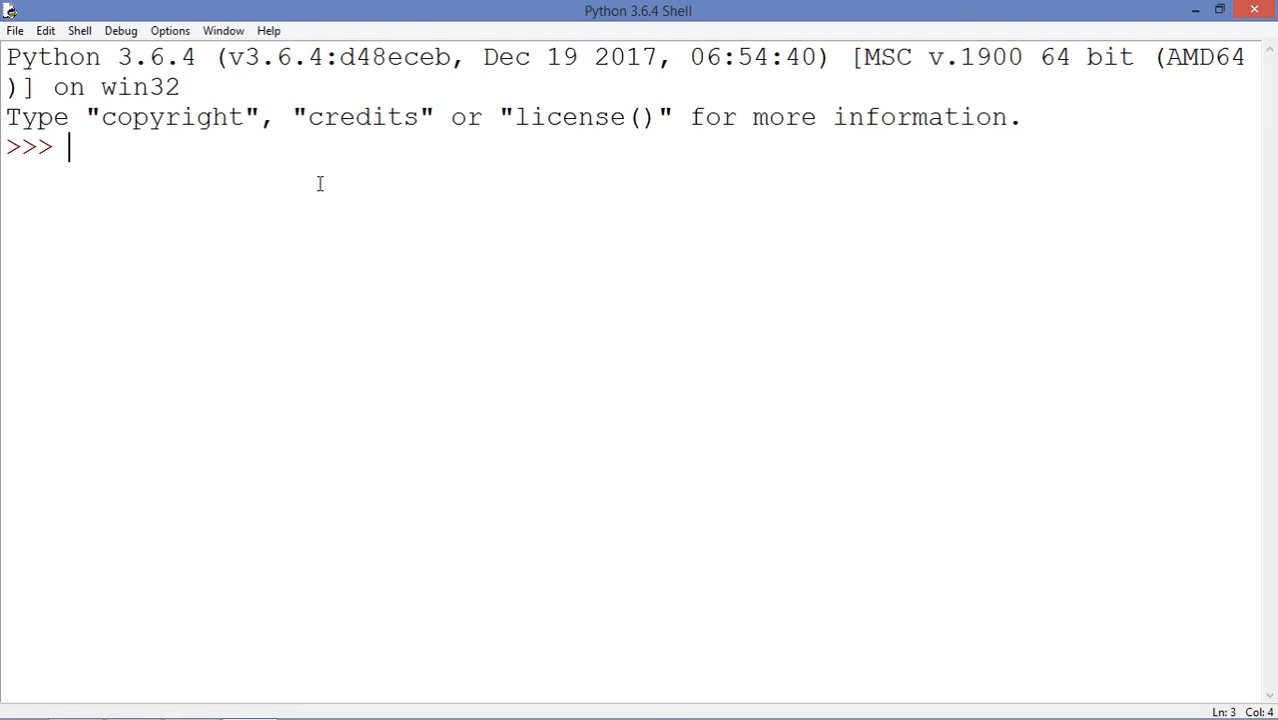
text(alv)
Run the statement alive = True at the shell prompt after fixing a typo
key(BackSpace)
text(ive)
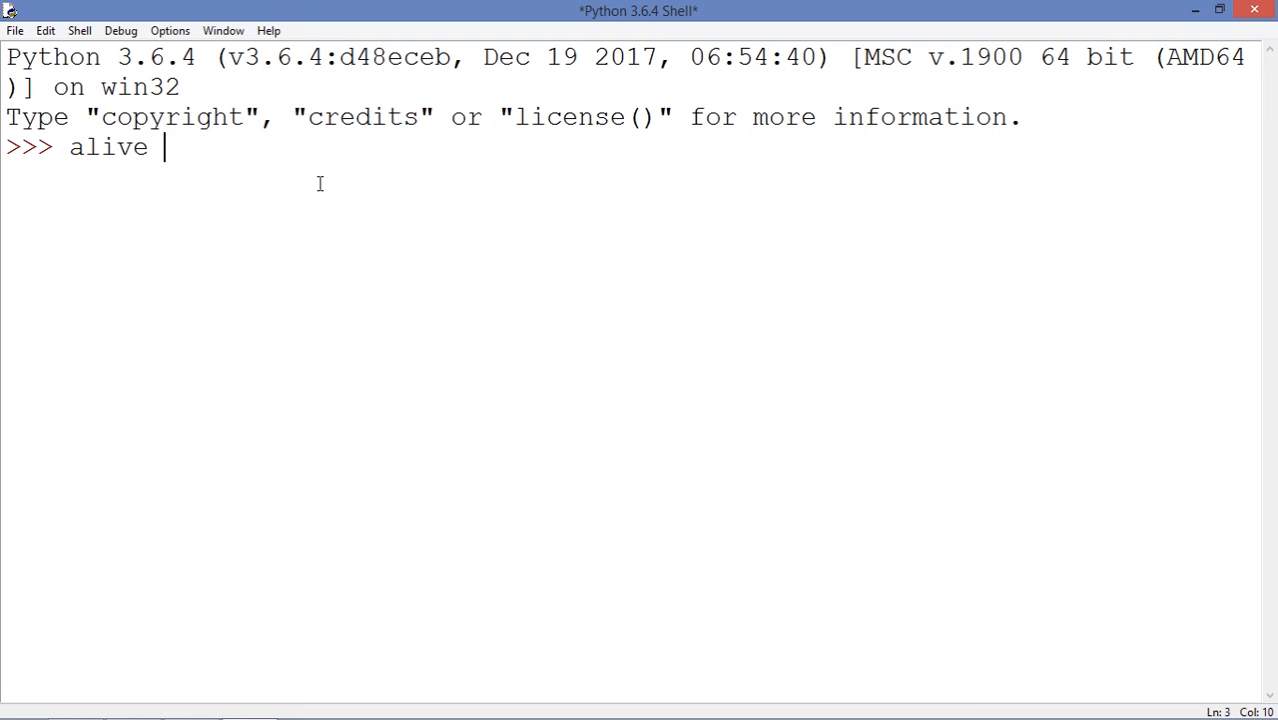
text( =)
text( Tr)
text(ue)
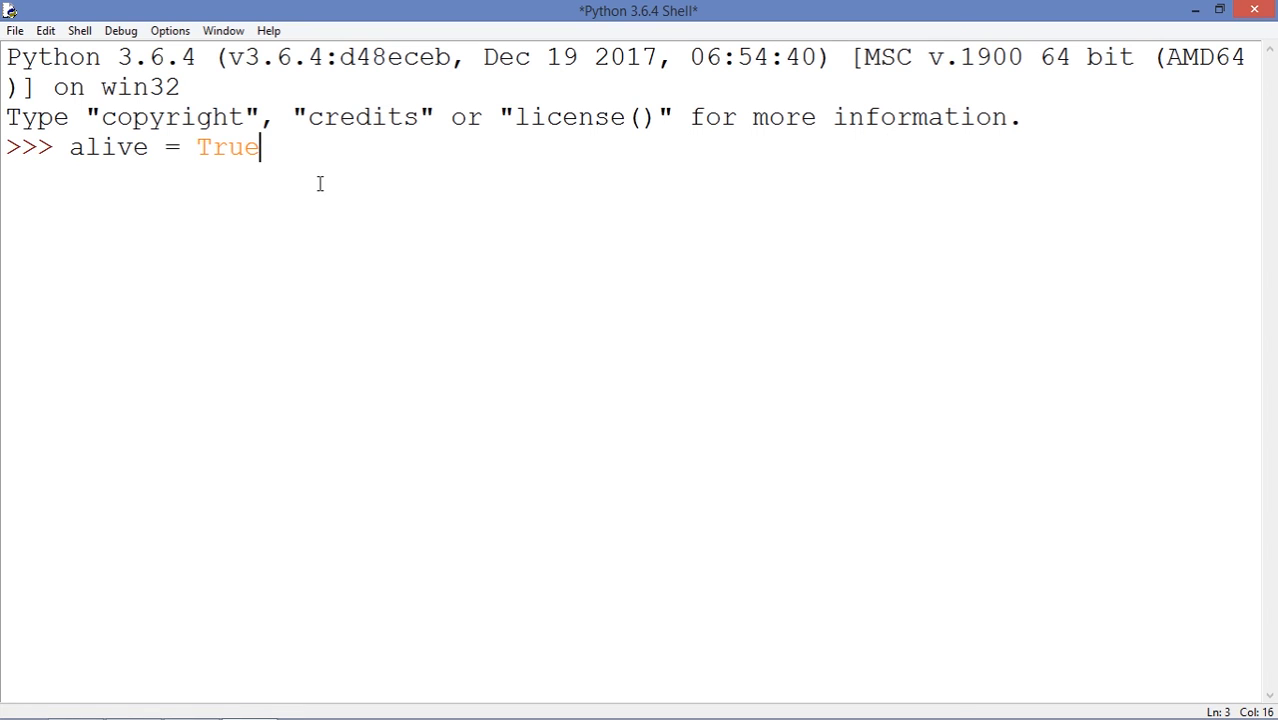
key(Return)
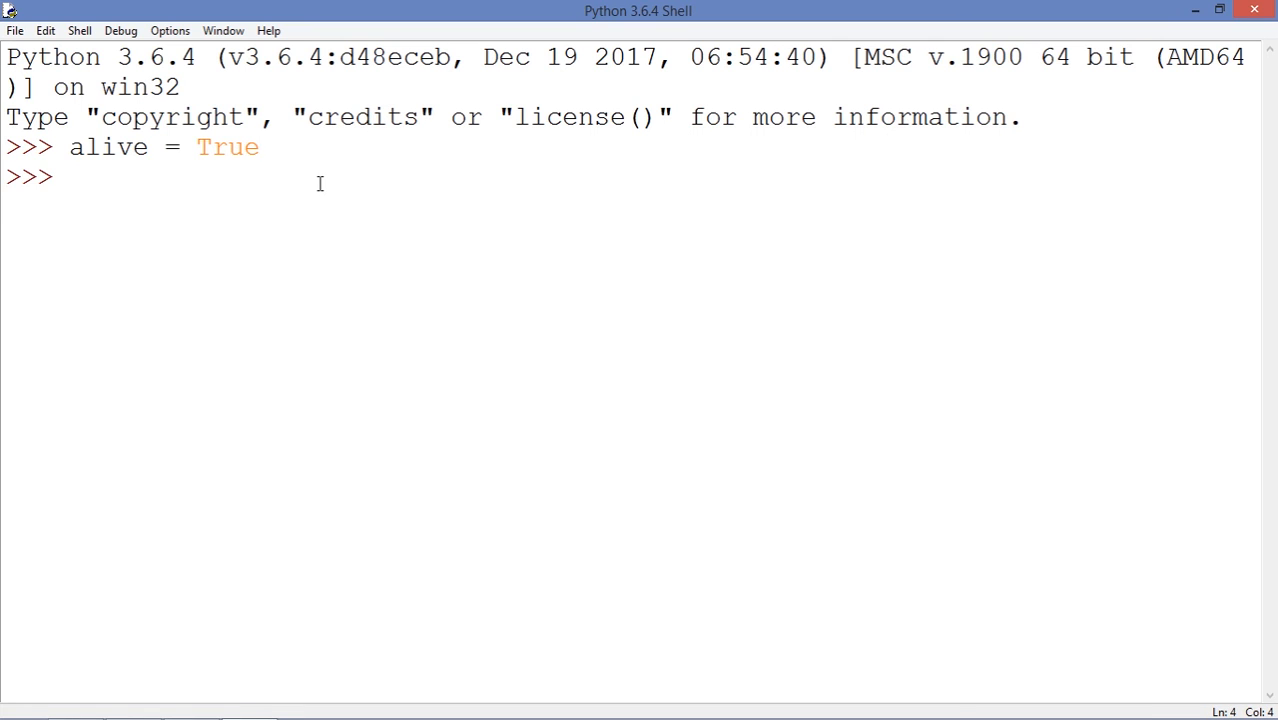
text(alive)
Evaluate alive so the shell prints True, and highlight the printed result
key(Return)
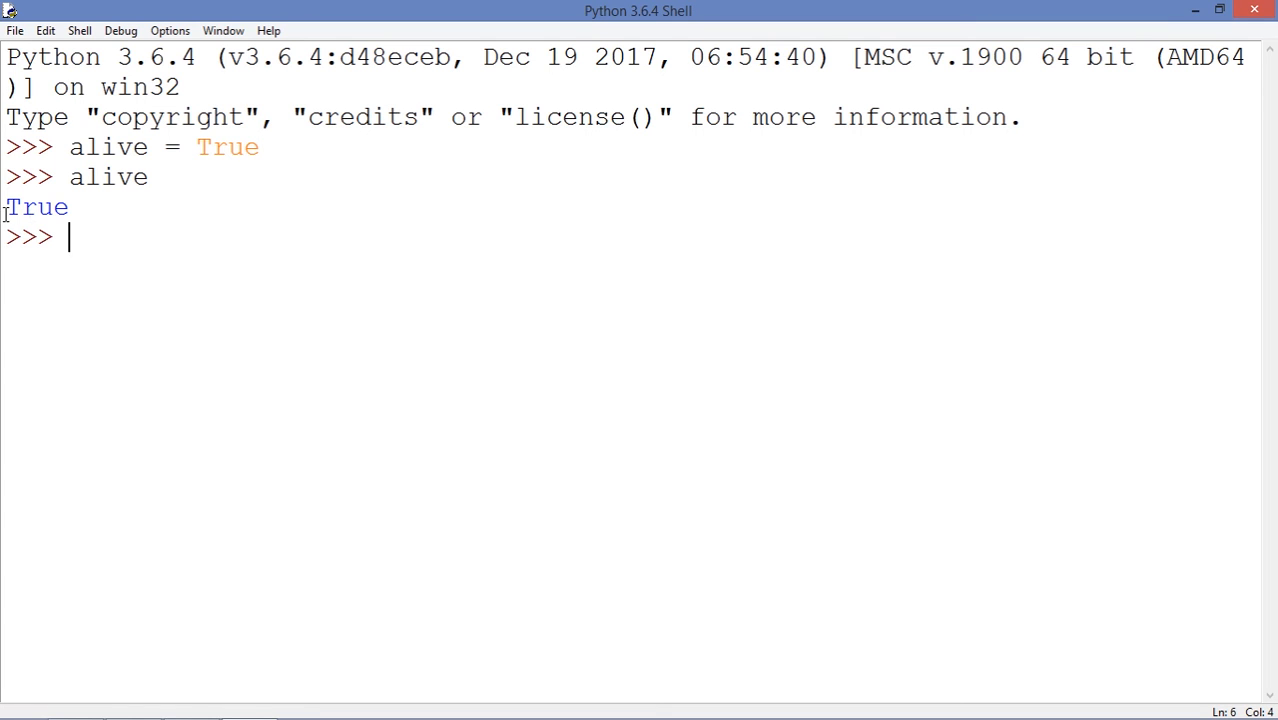
mouse_move(15, 210)
mouse_down()
mouse_move(70, 210)
mouse_move(155, 250)
mouse_up()
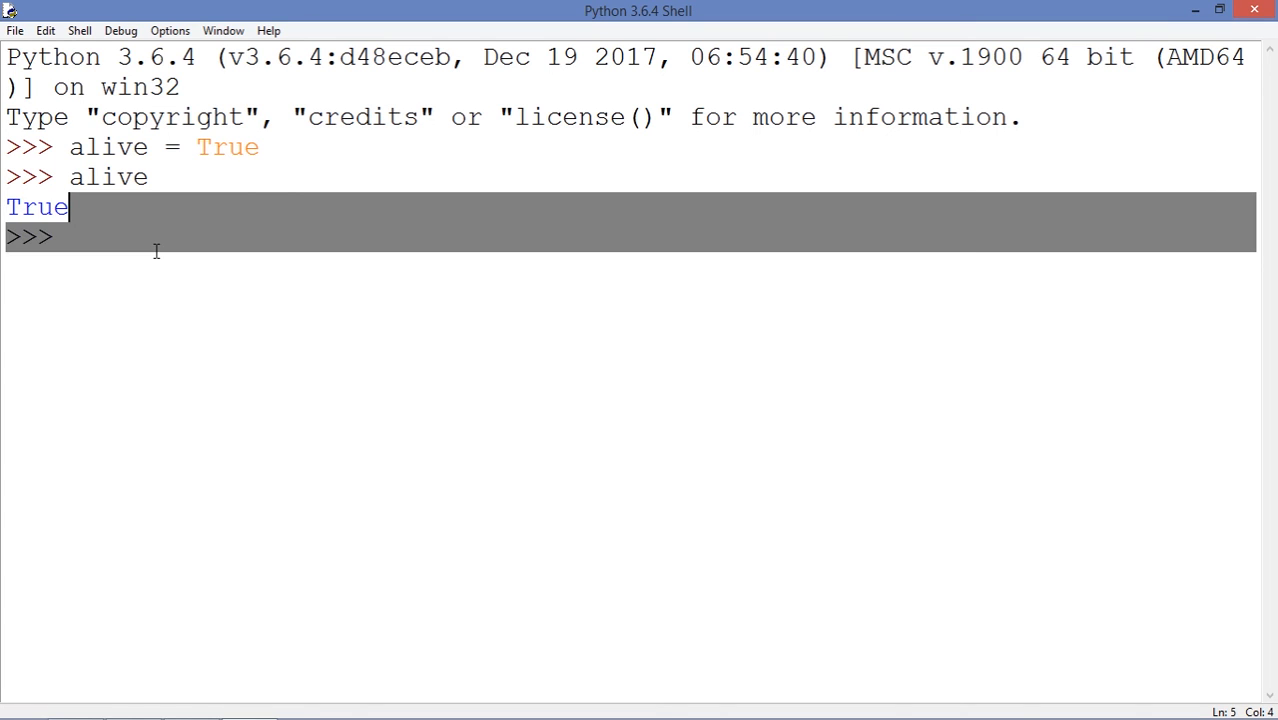
click(130, 232)
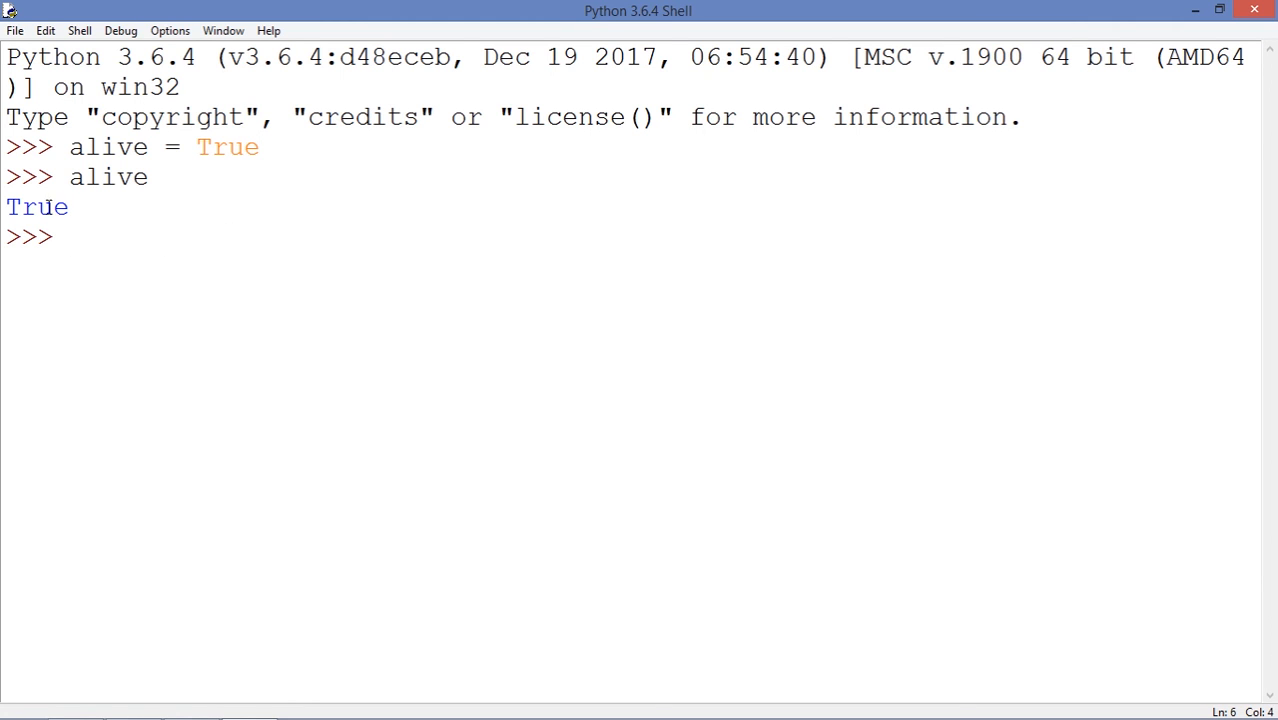
drag(6, 207, 85, 208)
click(90, 240)
click(6, 208)
click(70, 208)
click(110, 240)
Highlight the word alive on the command line to point it out
click(72, 178)
drag(150, 178, 55, 178)
click(150, 178)
click(124, 266)
text(TR)
Run alive = False to reassign the variable, then highlight the statement
key(BackSpace)
key(BackSpace)
text(alive)
text( = False)
key(Return)
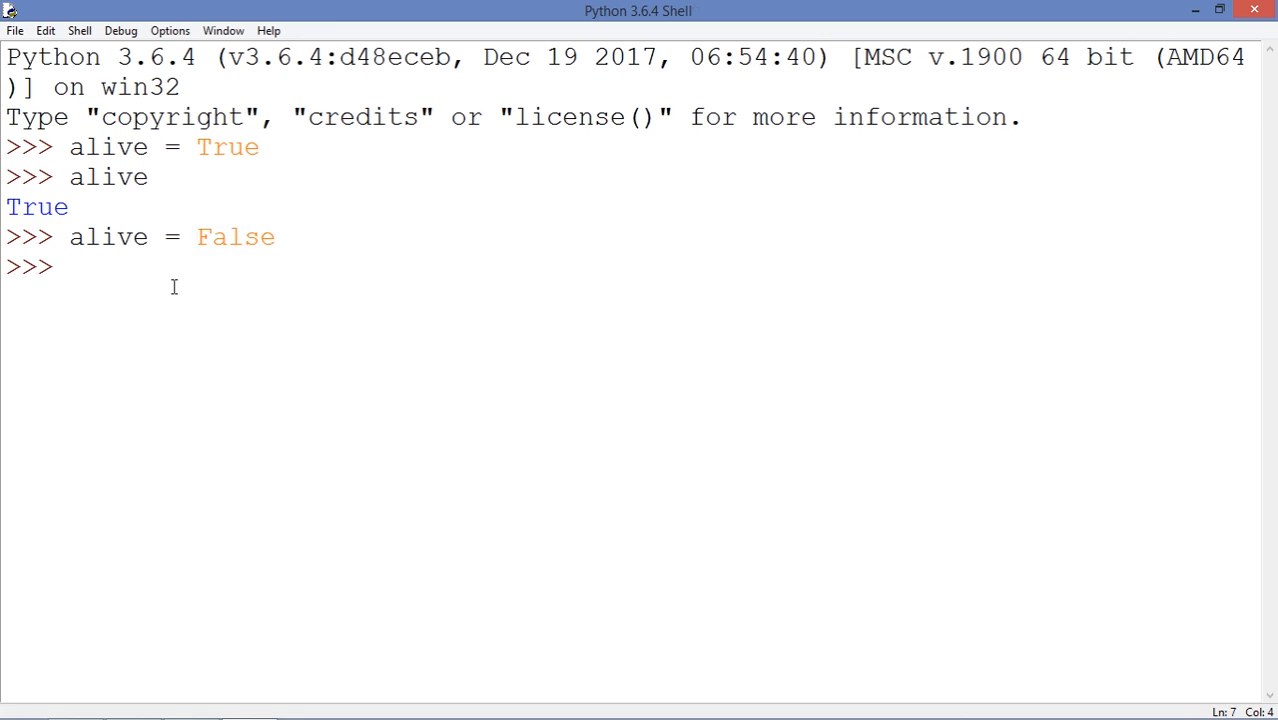
drag(70, 237, 313, 243)
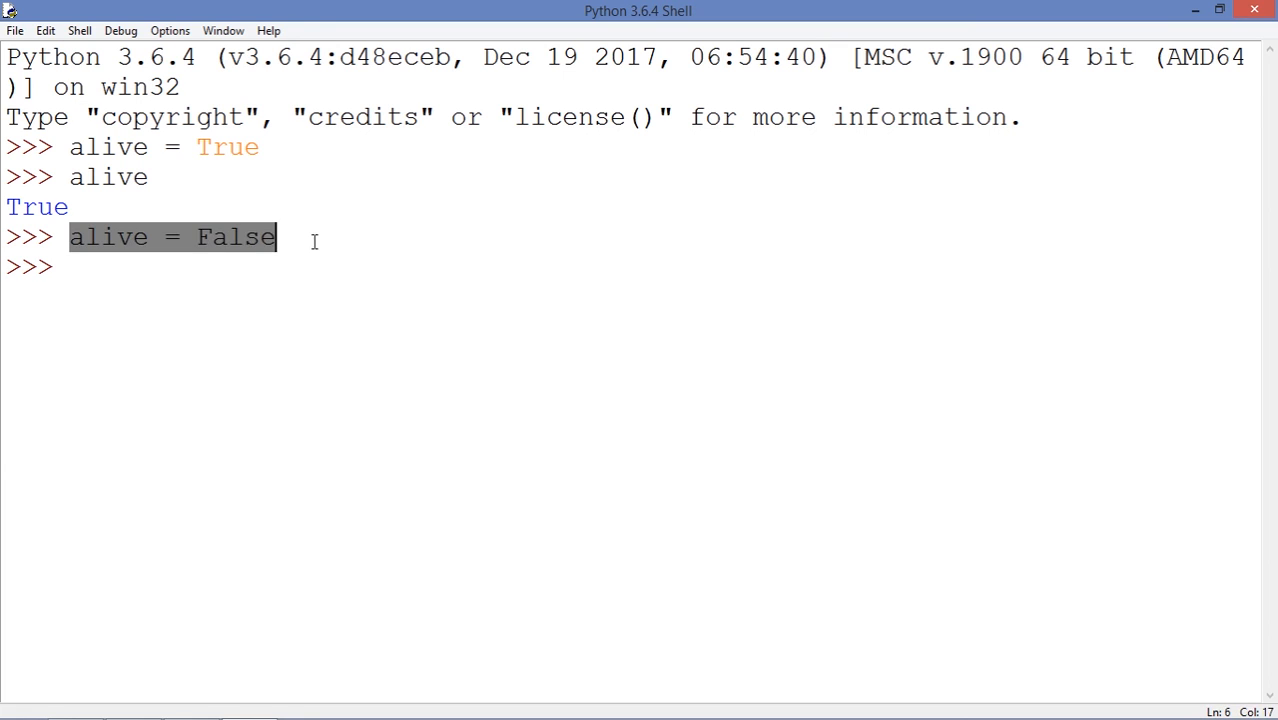
click(295, 282)
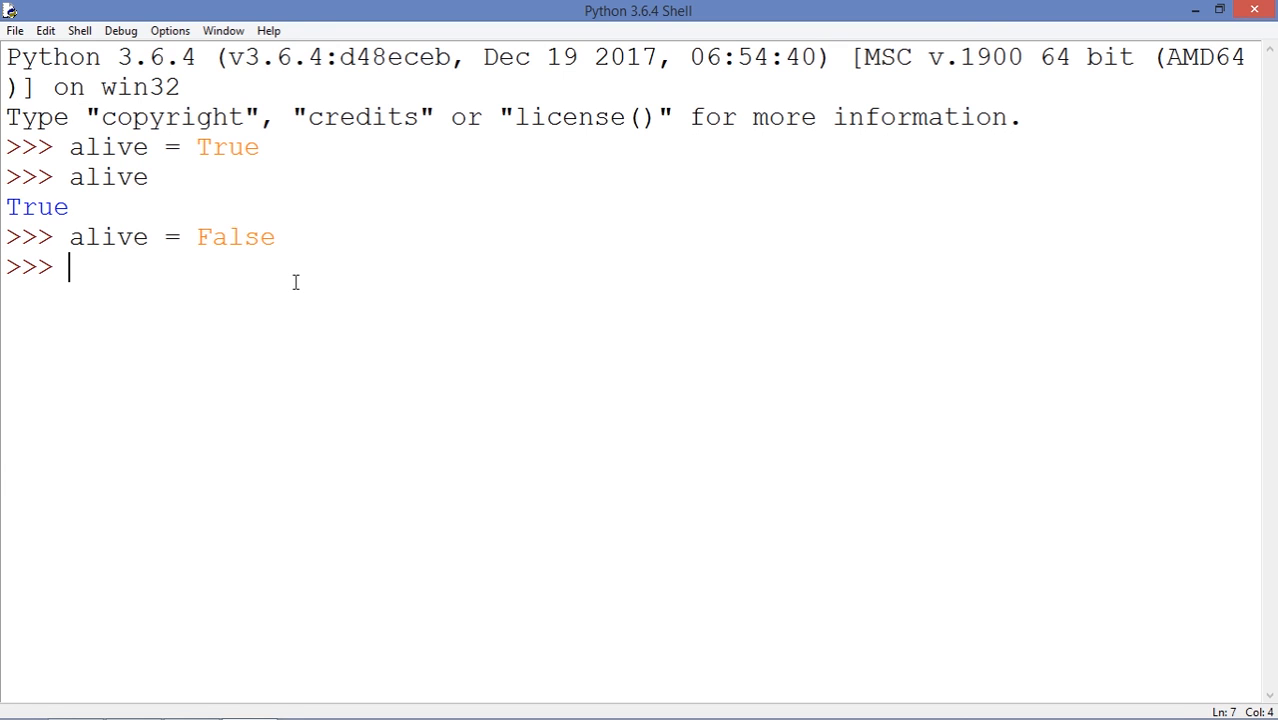